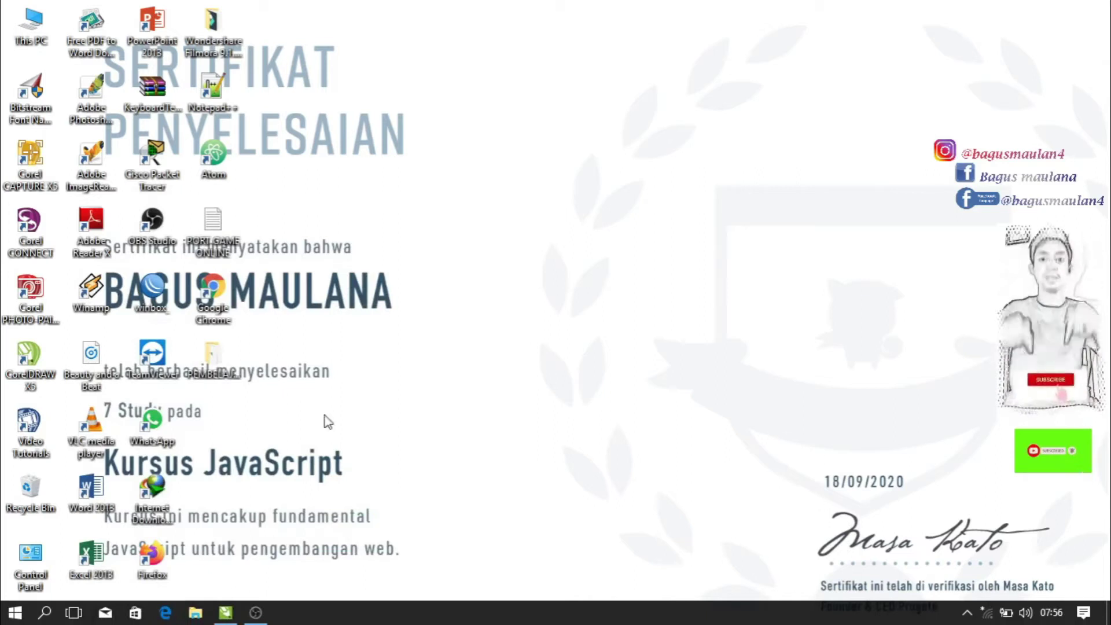
- Switch to CorelDRAW and draw a circle about 18.2 cm across, centred near X 19.4 cm, Y 14.6 cm
left_click(226, 613)
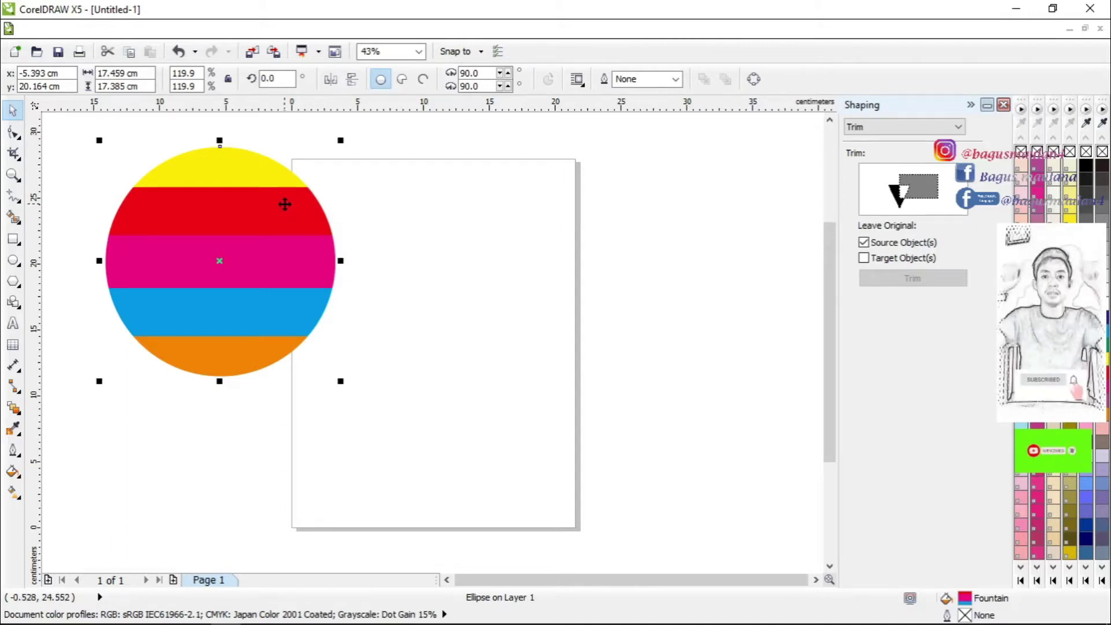
left_click(13, 259)
mouse_move(449, 250)
left_mouse_down()
mouse_move(606, 429)
mouse_move(689, 481)
mouse_move(695, 498)
mouse_move(689, 490)
left_mouse_up()
left_click(12, 110)
left_click_drag(545, 383, 534, 343)
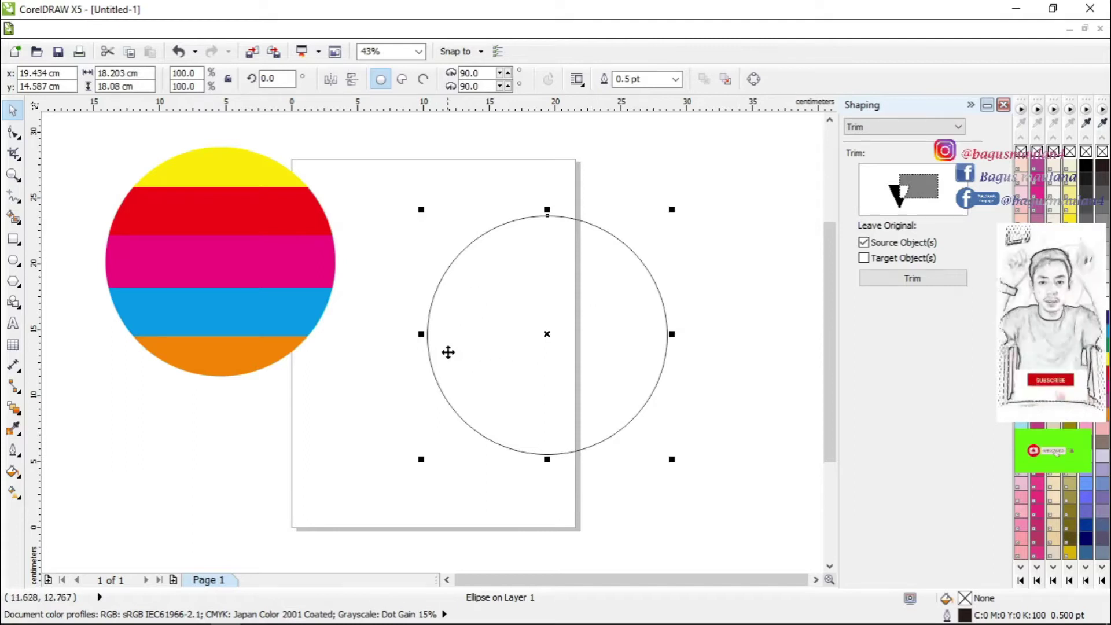
- Start a custom linear fountain fill for the new circle, with a yellow start colour and a yellow stop at 6%
left_click(13, 472)
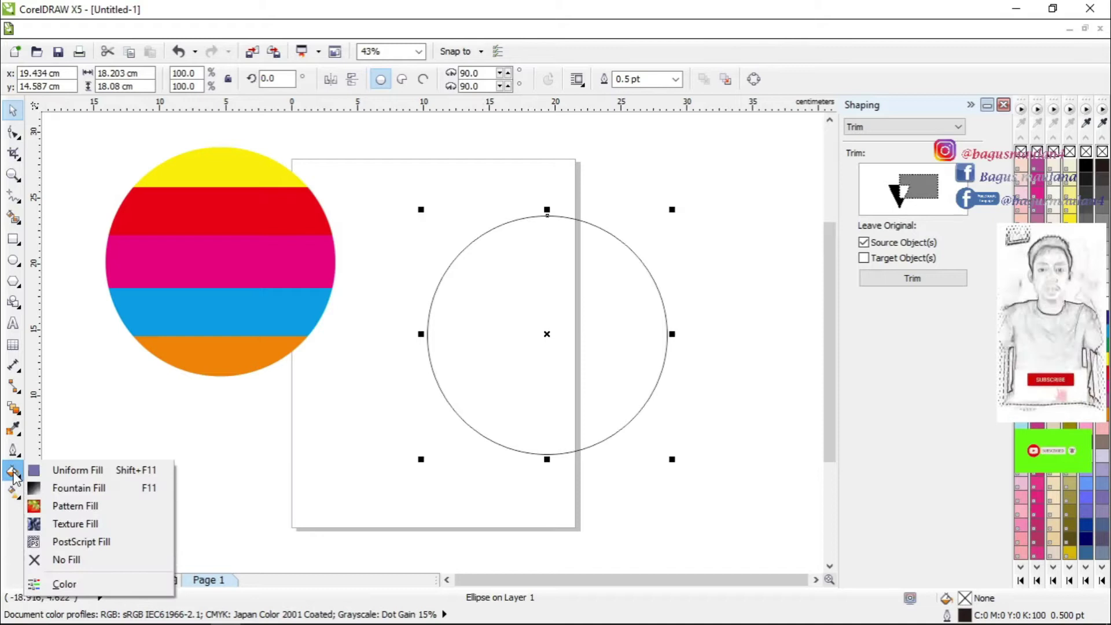
left_click(85, 492)
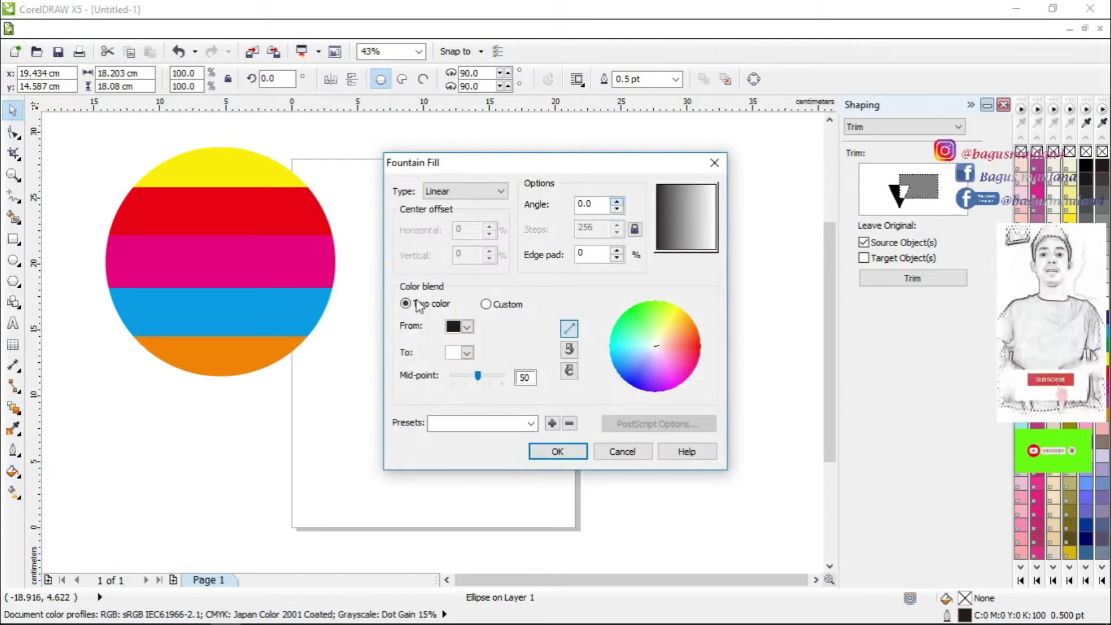
left_click(487, 307)
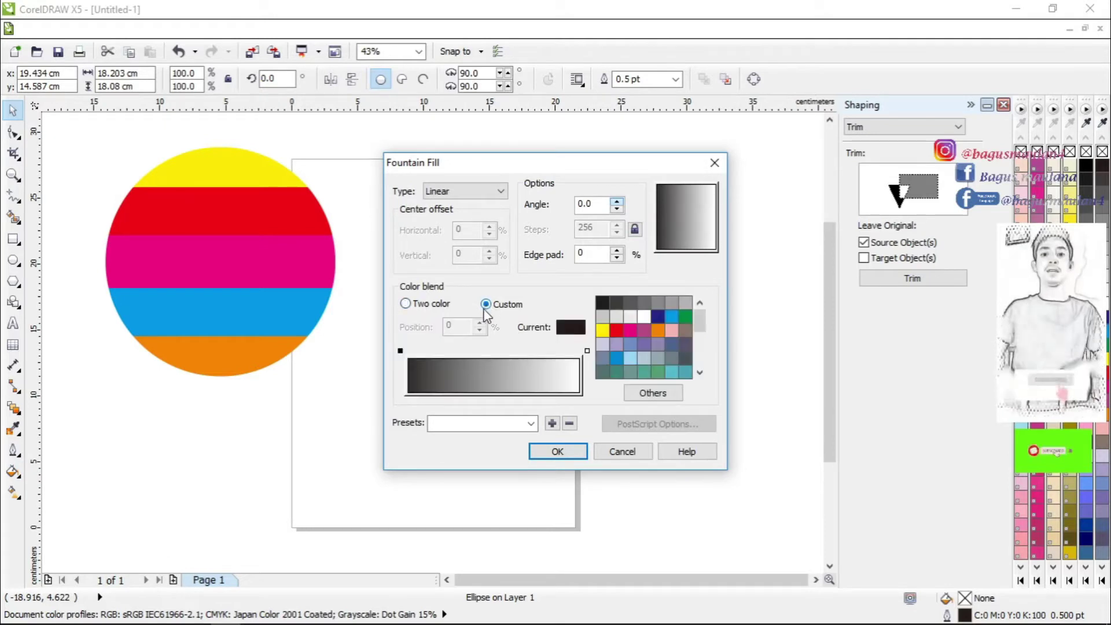
left_click(402, 354)
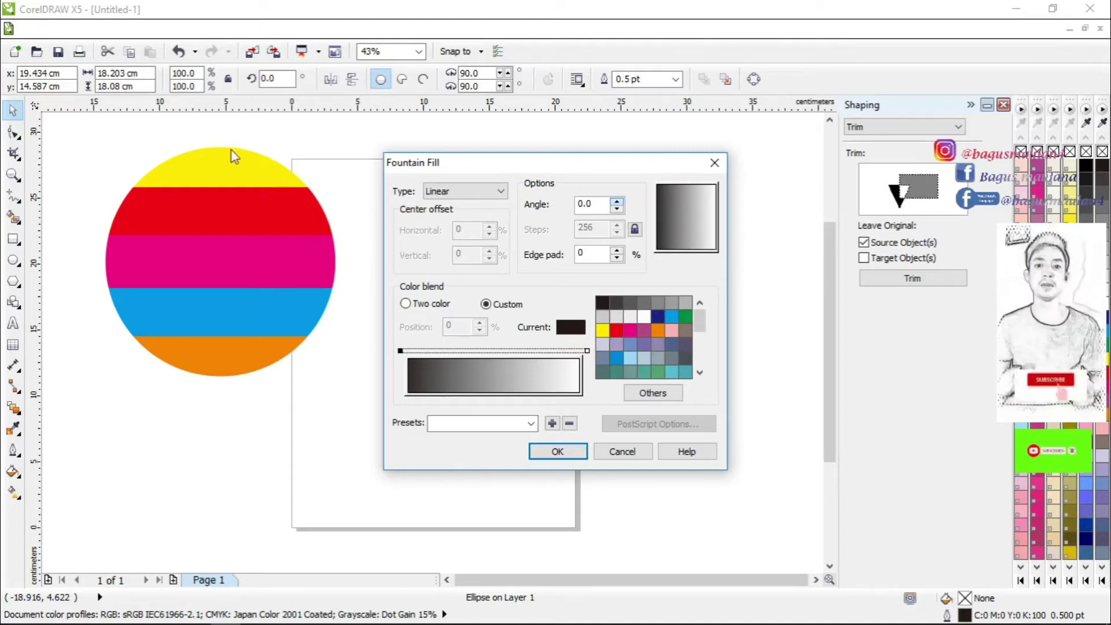
left_click(603, 330)
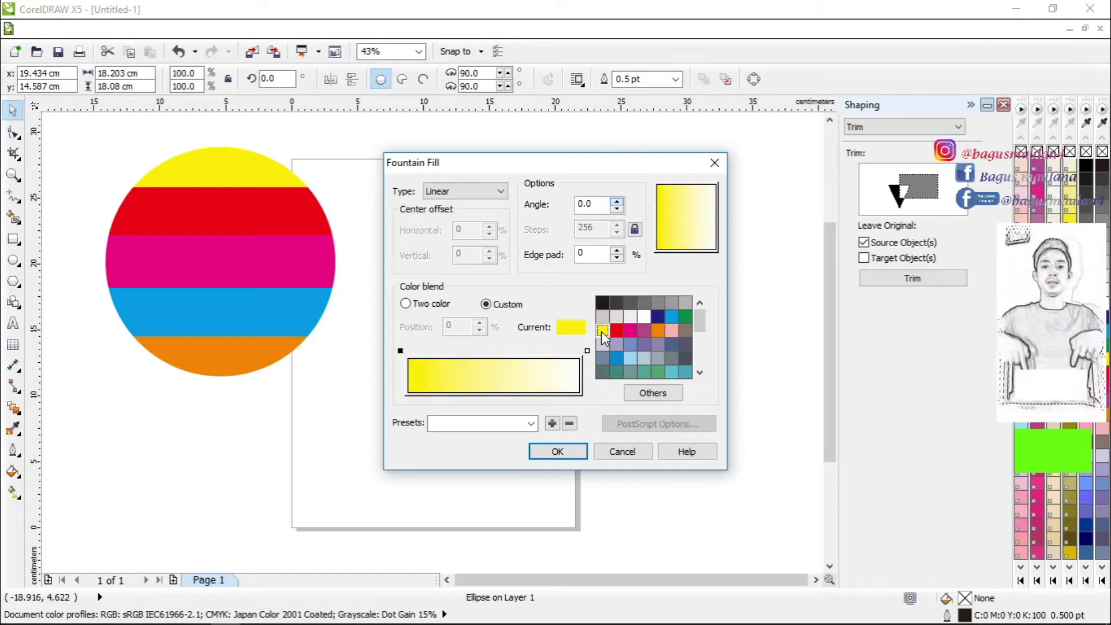
double_click(419, 352)
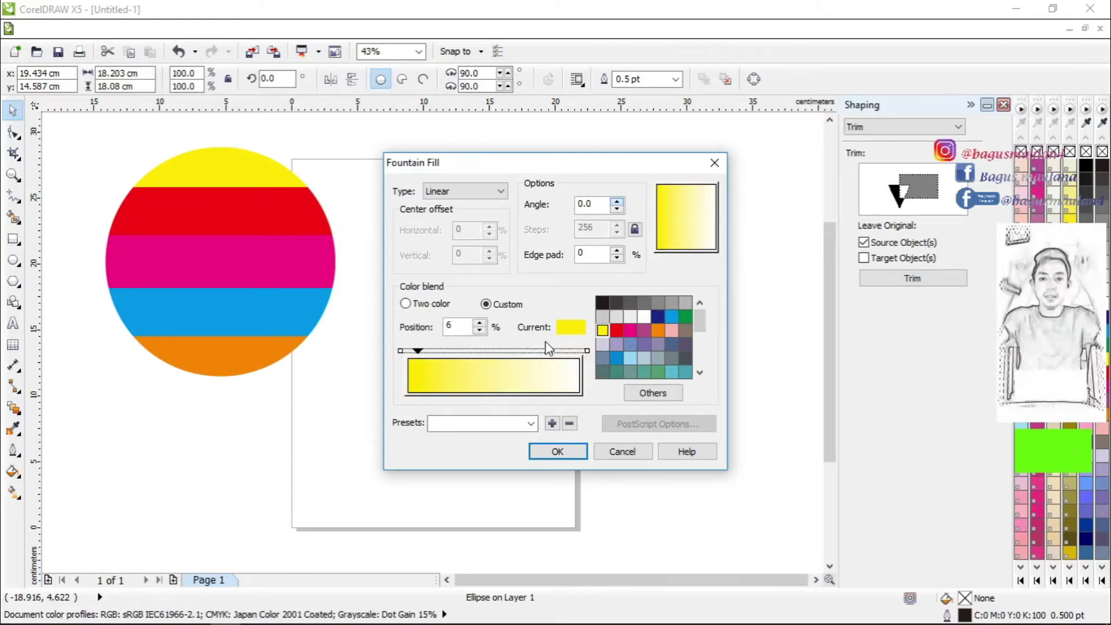
left_click(604, 330)
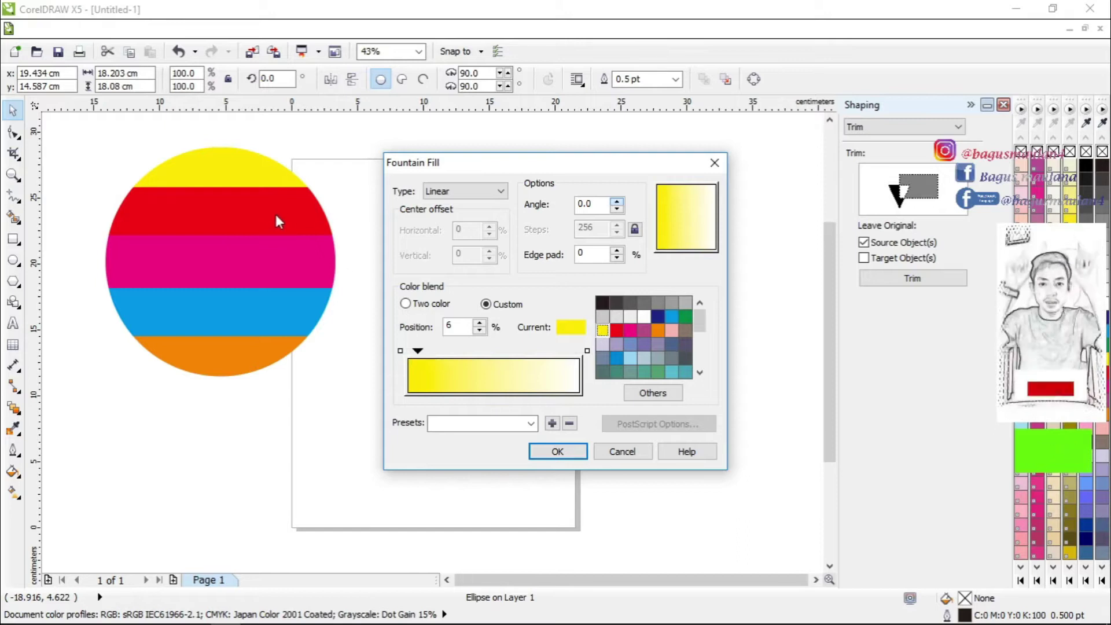
- Add two red colour stops to the fountain fill, at 24% and 35%
double_click(450, 351)
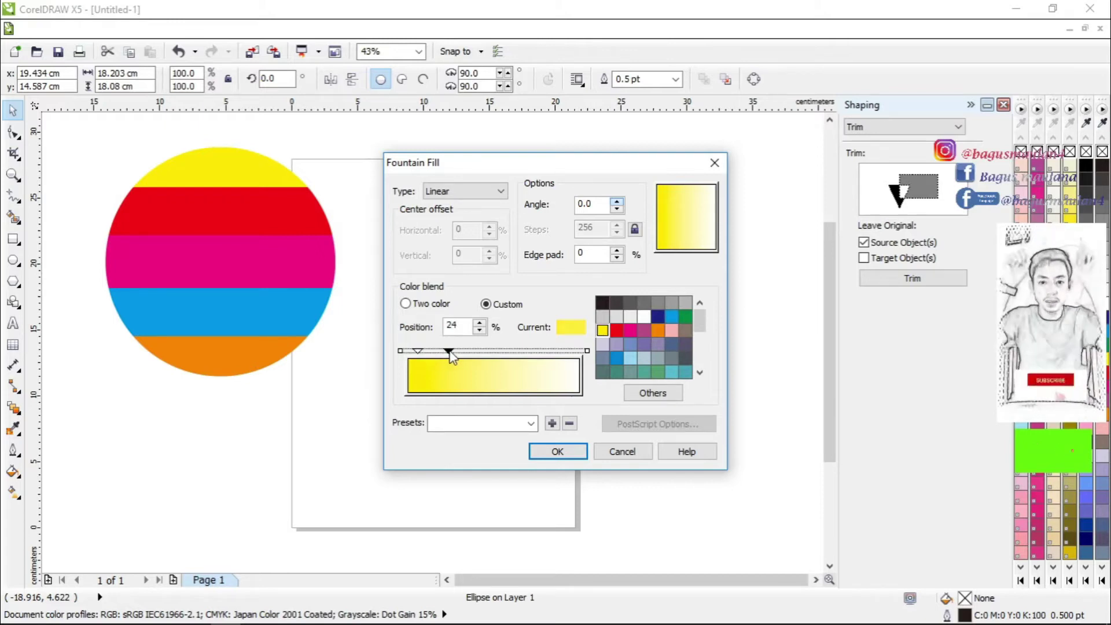
left_click(616, 330)
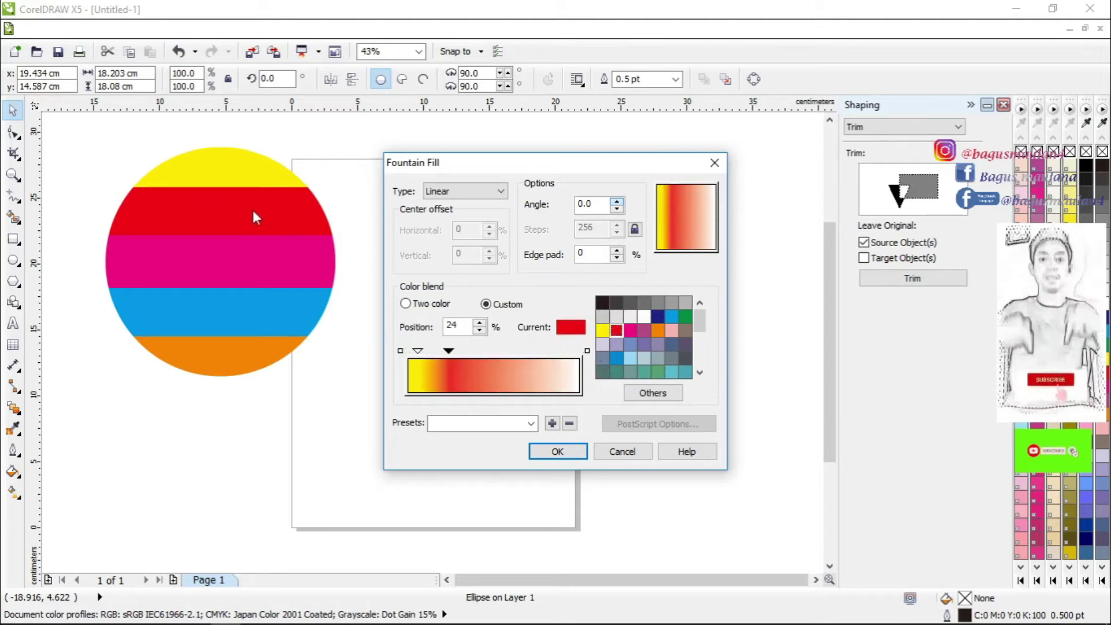
double_click(469, 351)
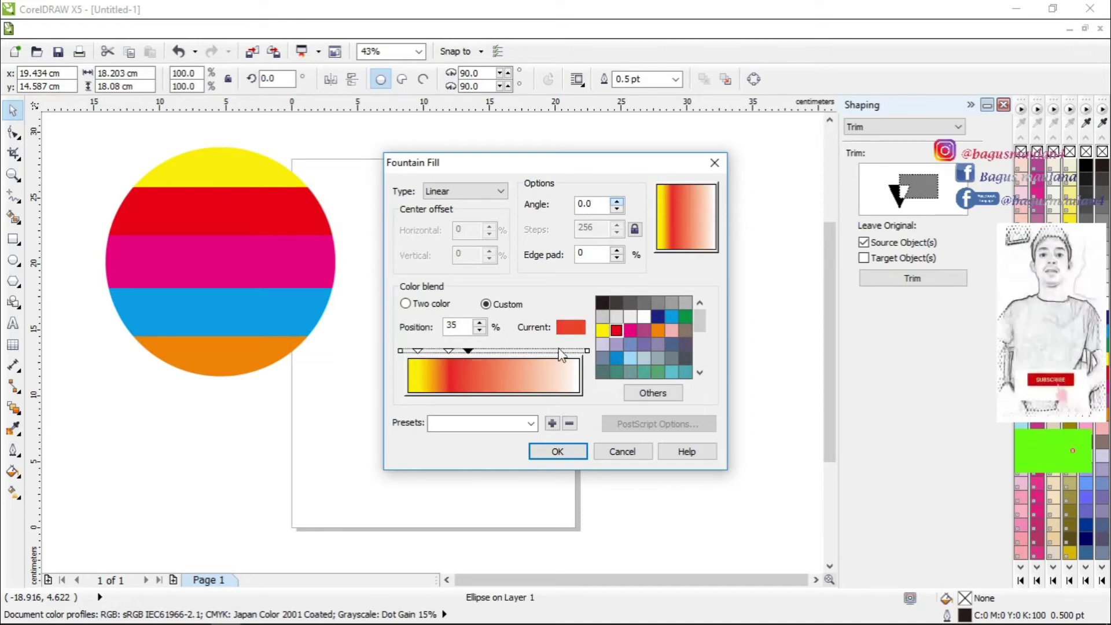
left_click(617, 331)
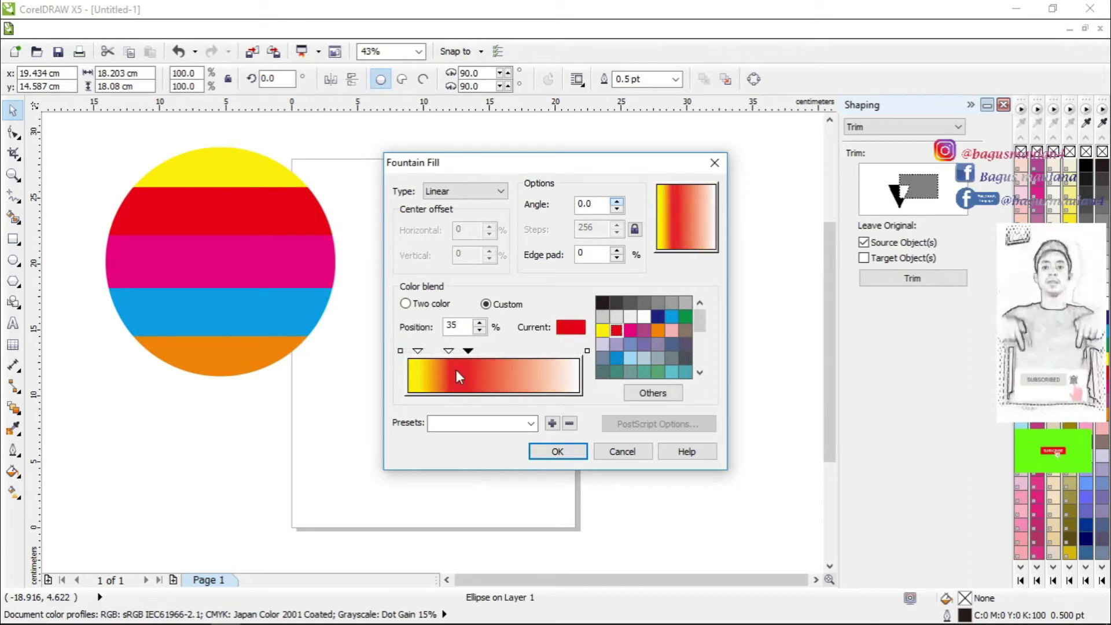
- Add two magenta colour stops to the fountain fill, at 50% and 61%
double_click(495, 350)
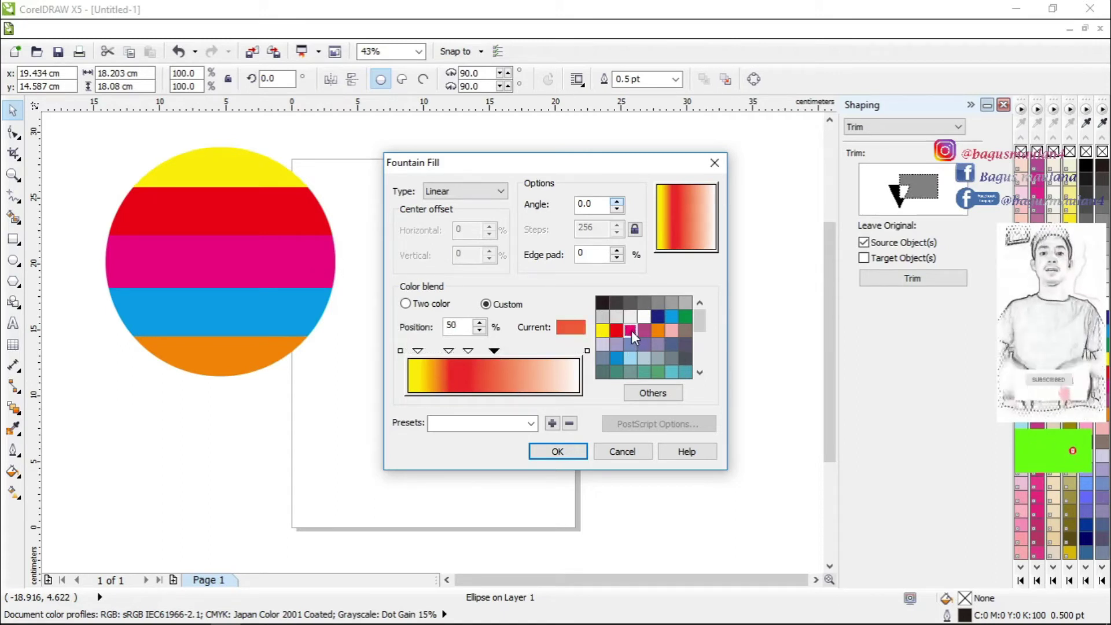
left_click(631, 331)
double_click(513, 349)
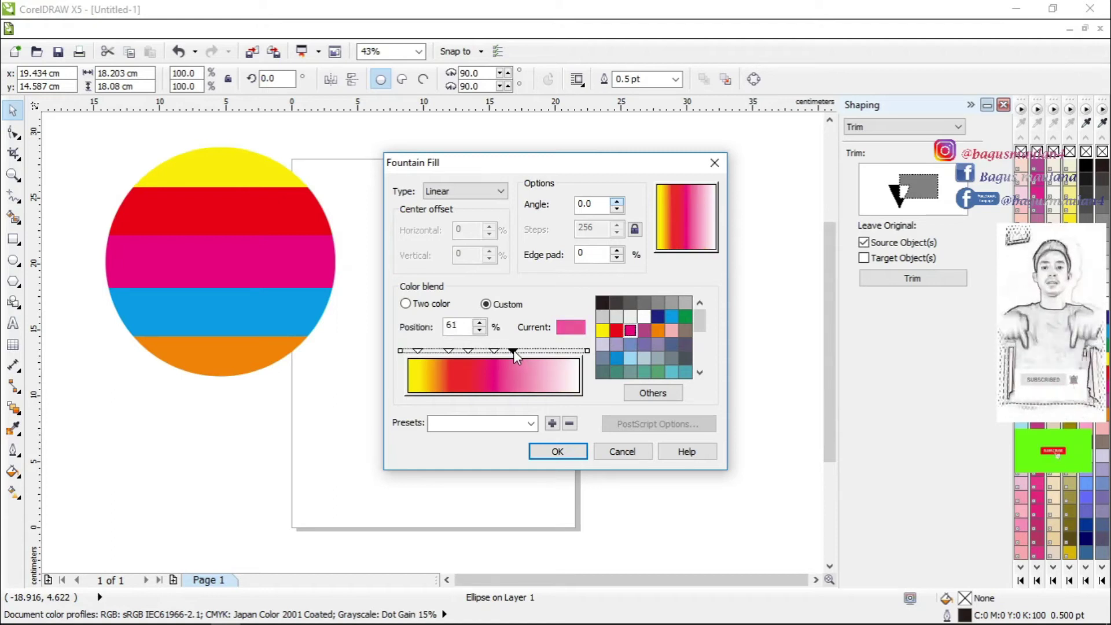
left_click(631, 332)
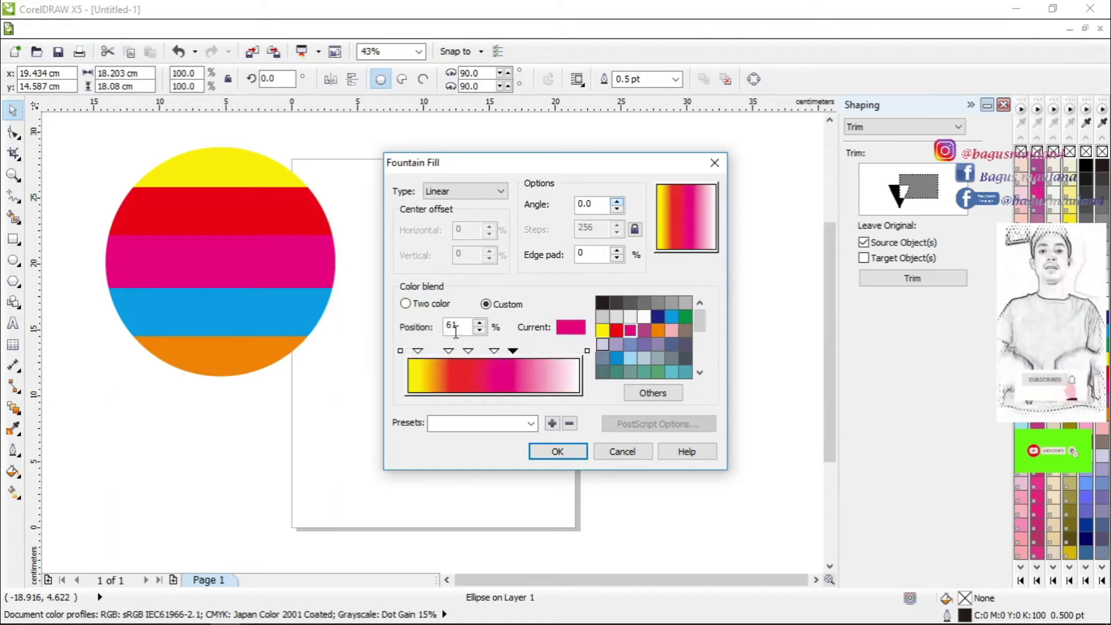
- Add two light blue colour stops to the fountain fill, at 75% and 86%
double_click(537, 351)
left_click(671, 317)
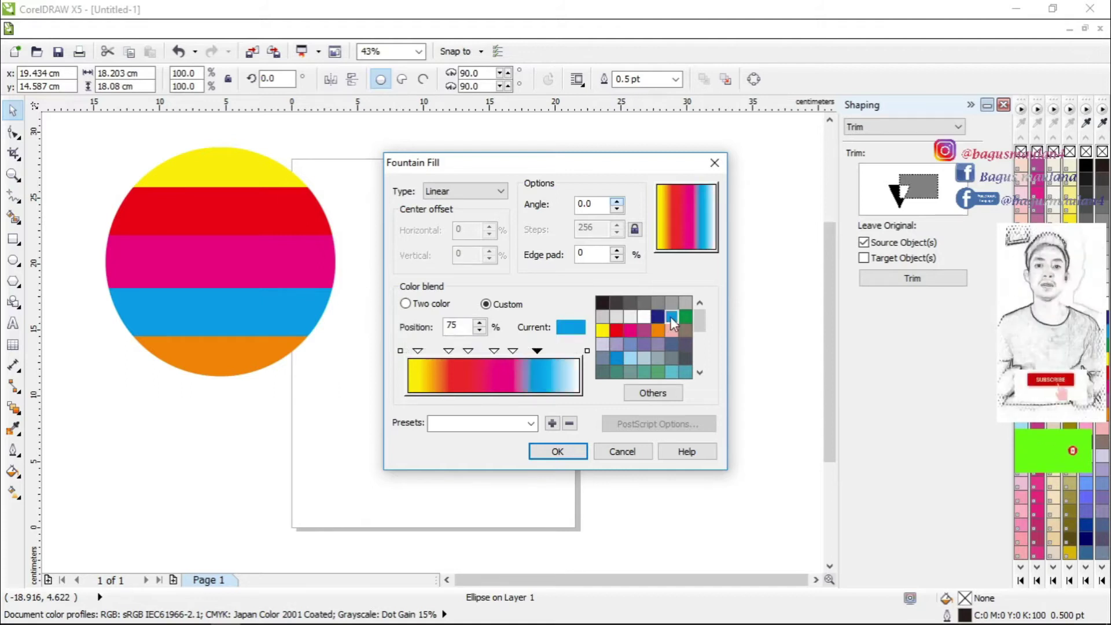
double_click(555, 351)
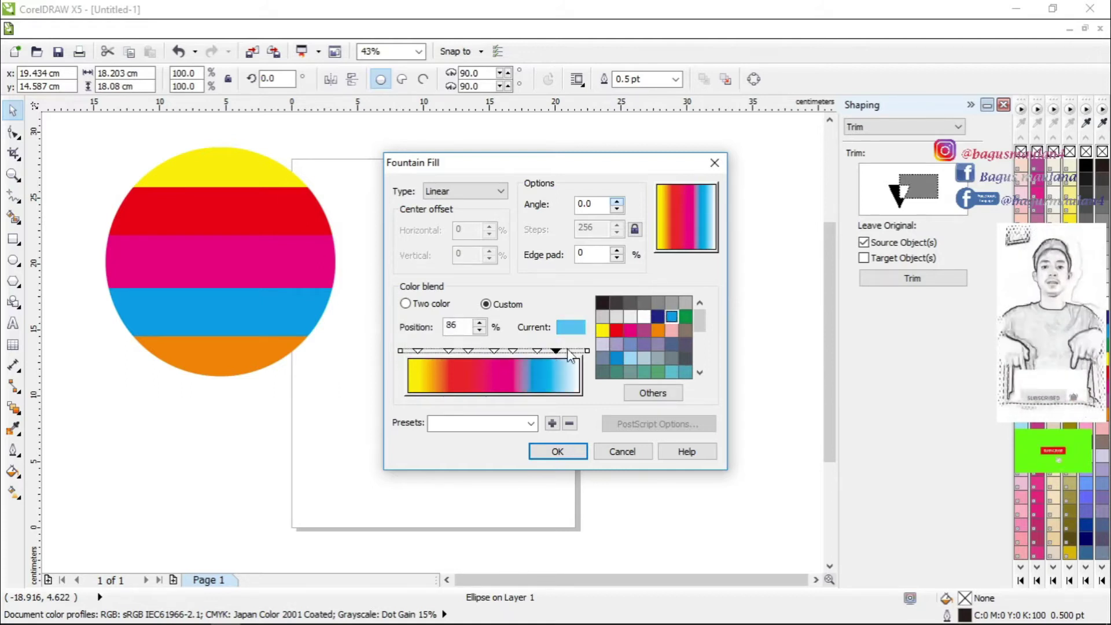
left_click(671, 317)
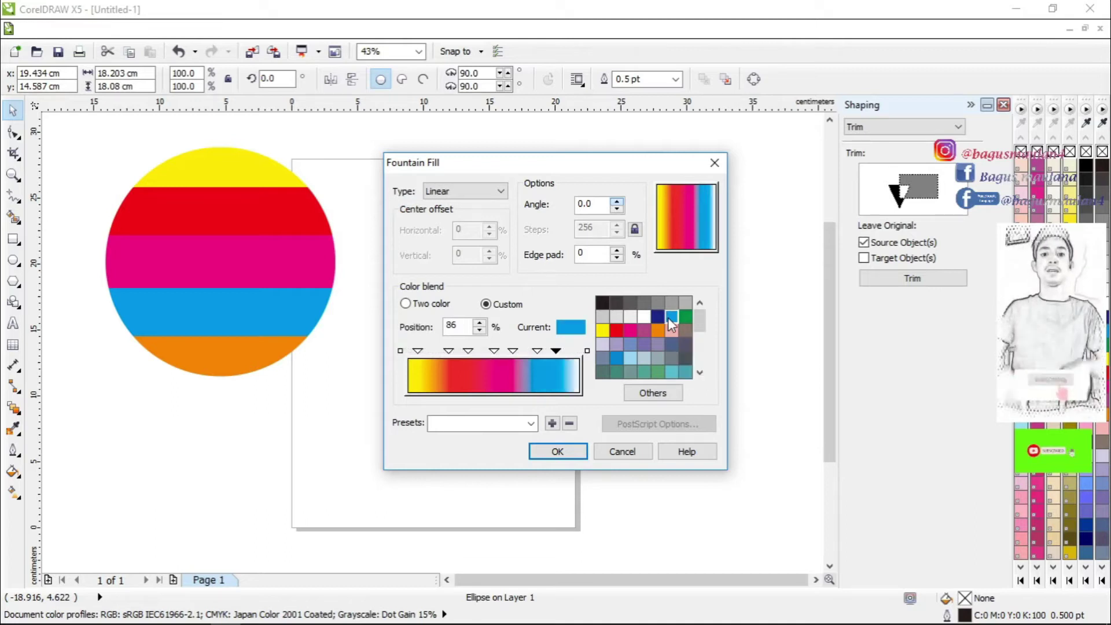
- Add an orange colour stop at 94% and set the fountain fill's end colour to orange
double_click(570, 351)
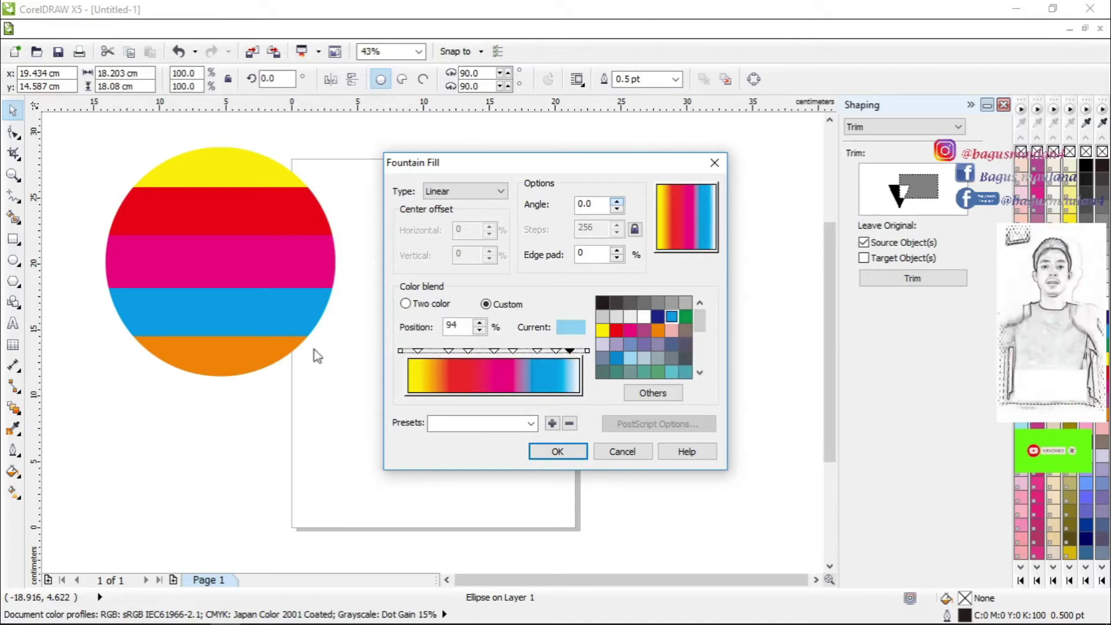
left_click(658, 331)
left_click(588, 352)
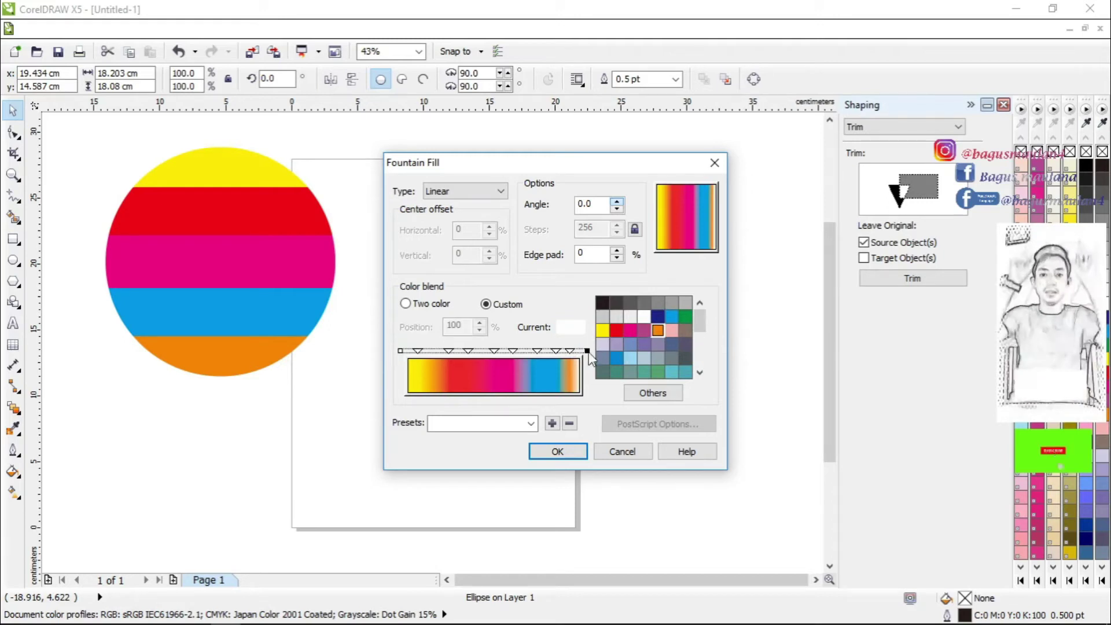
left_click(658, 331)
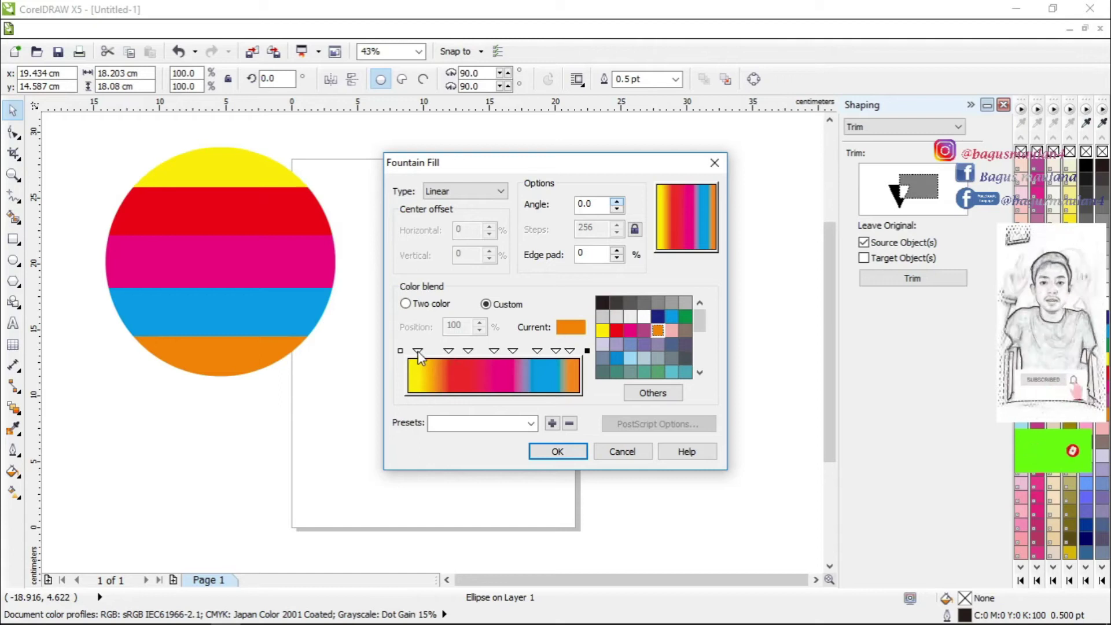
- Reposition the stops into hard-edged bands, with yellow ending at 17%, red starting at 18%, magenta at 39% and orange at 80%, and apply the fill
left_click_drag(418, 351, 435, 353)
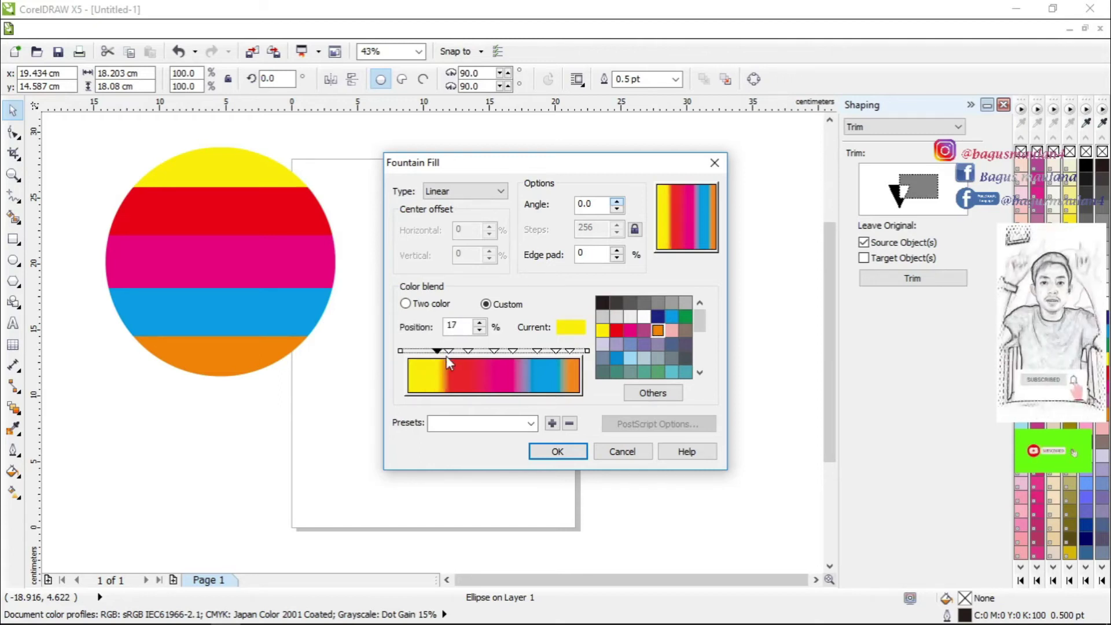
left_click(448, 351)
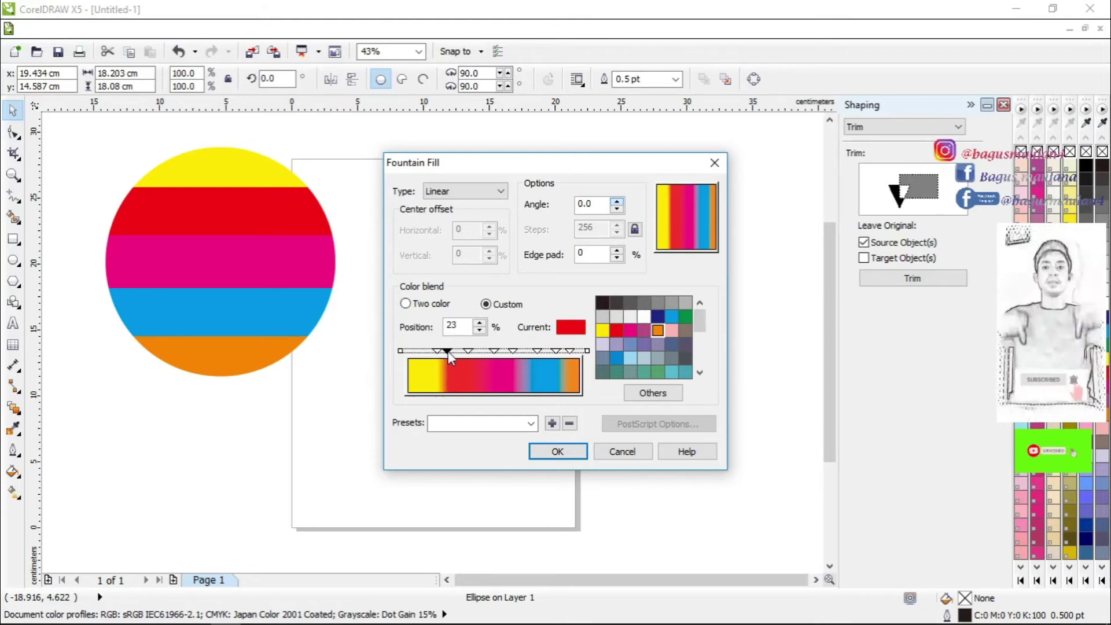
left_click_drag(447, 351, 438, 355)
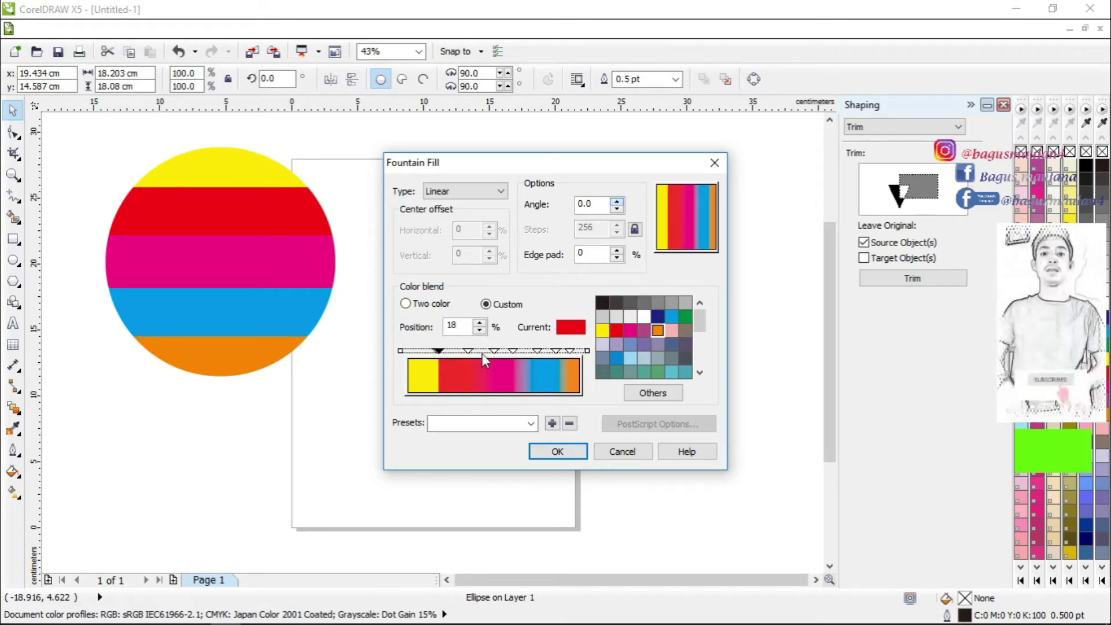
mouse_move(467, 351)
left_mouse_down()
mouse_move(494, 353)
mouse_move(485, 356)
left_mouse_up()
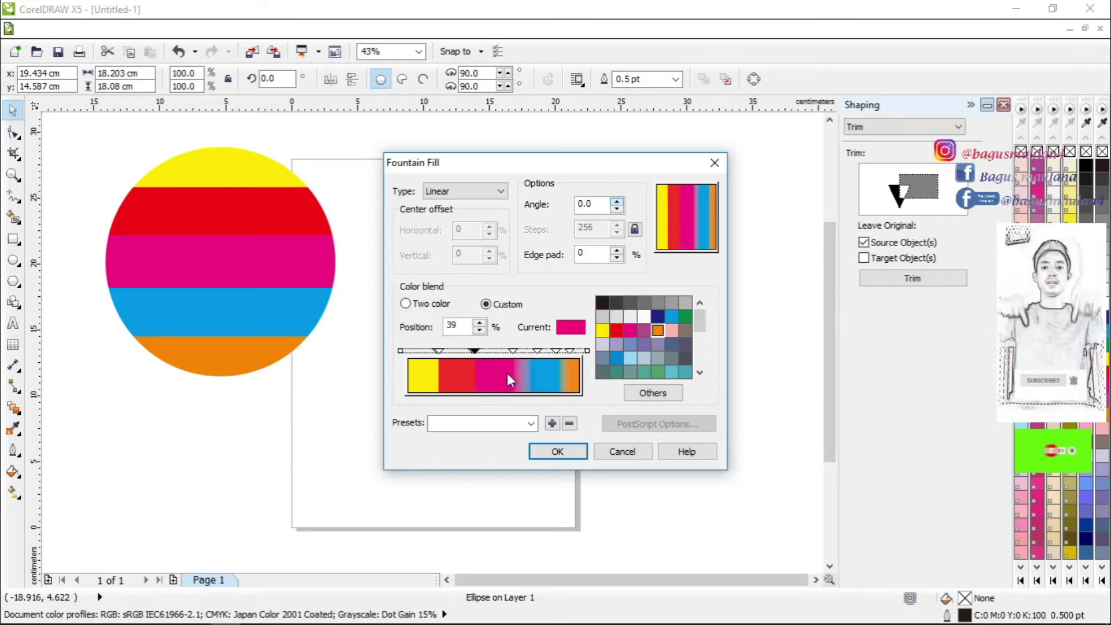
mouse_move(536, 350)
left_mouse_down()
mouse_move(515, 358)
mouse_move(544, 354)
left_mouse_up()
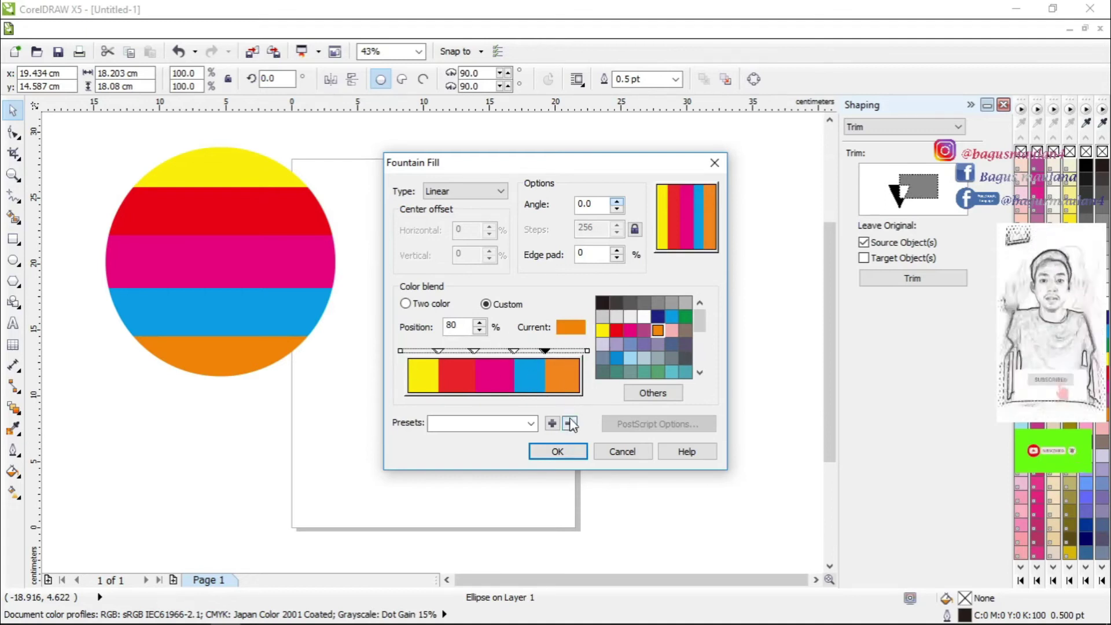
left_click(560, 453)
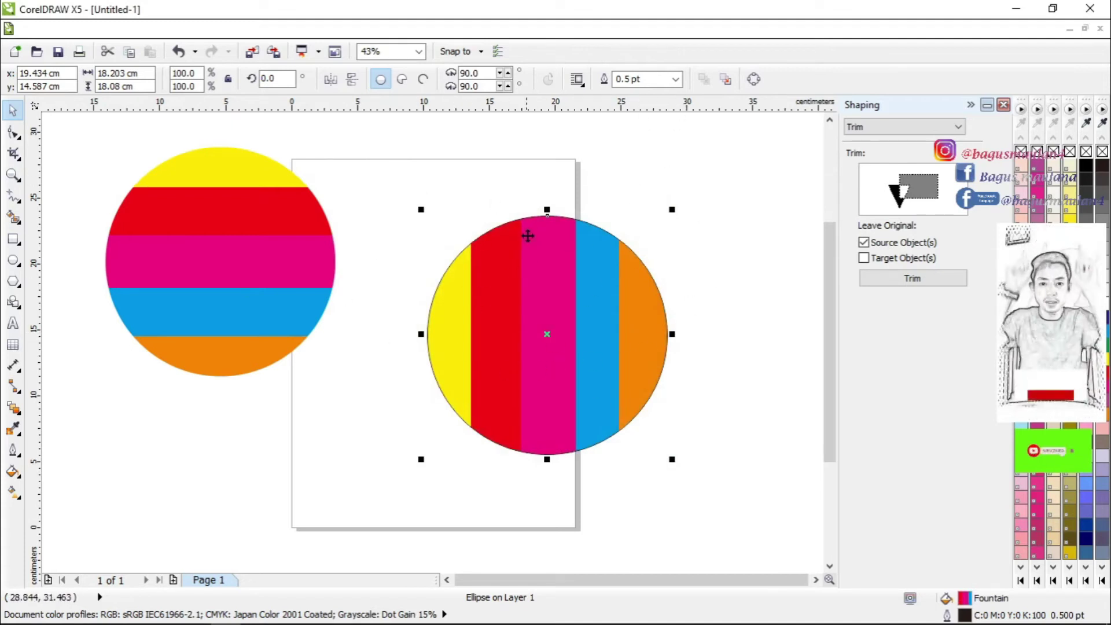
- Remove the circle's outline and rotate its fountain fill to 270° so the stripes run horizontally from yellow down to orange
left_click(624, 94)
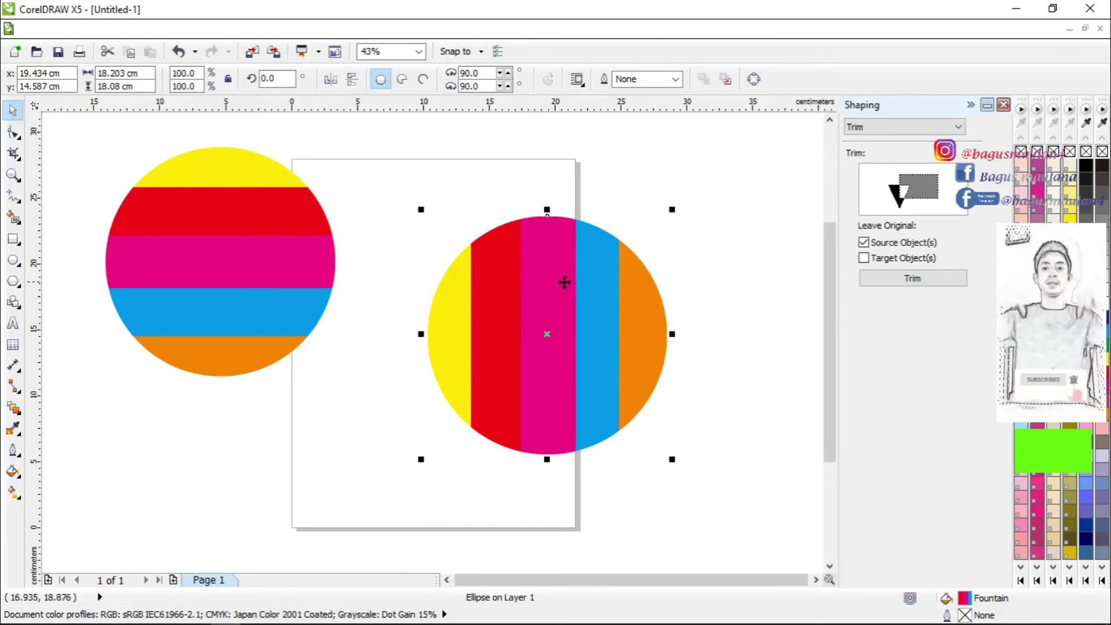
left_click(13, 493)
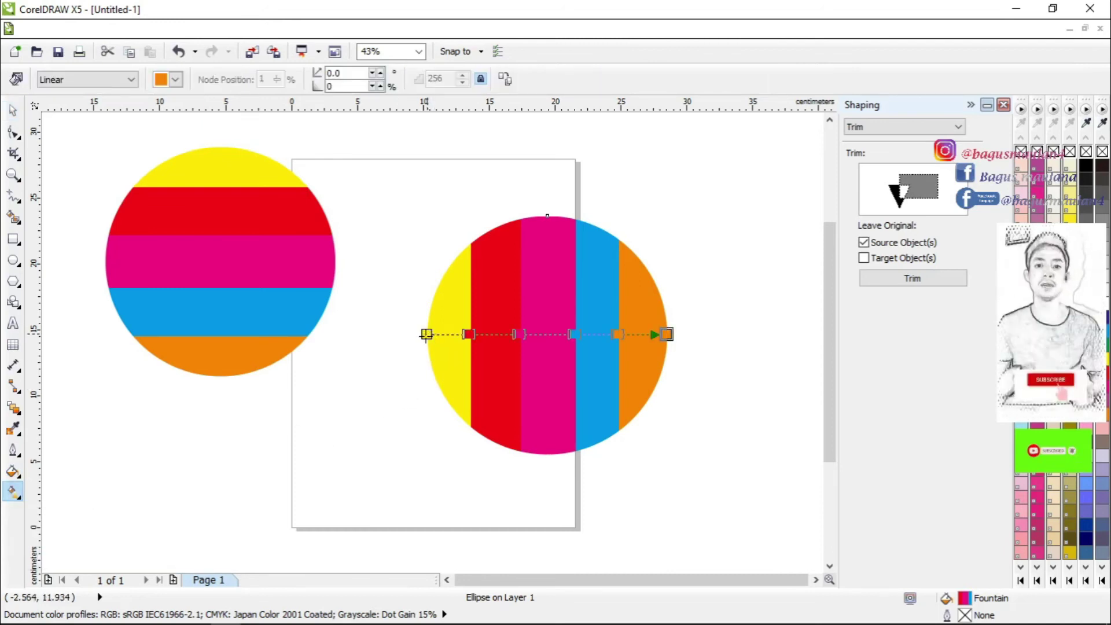
left_click_drag(427, 334, 457, 255)
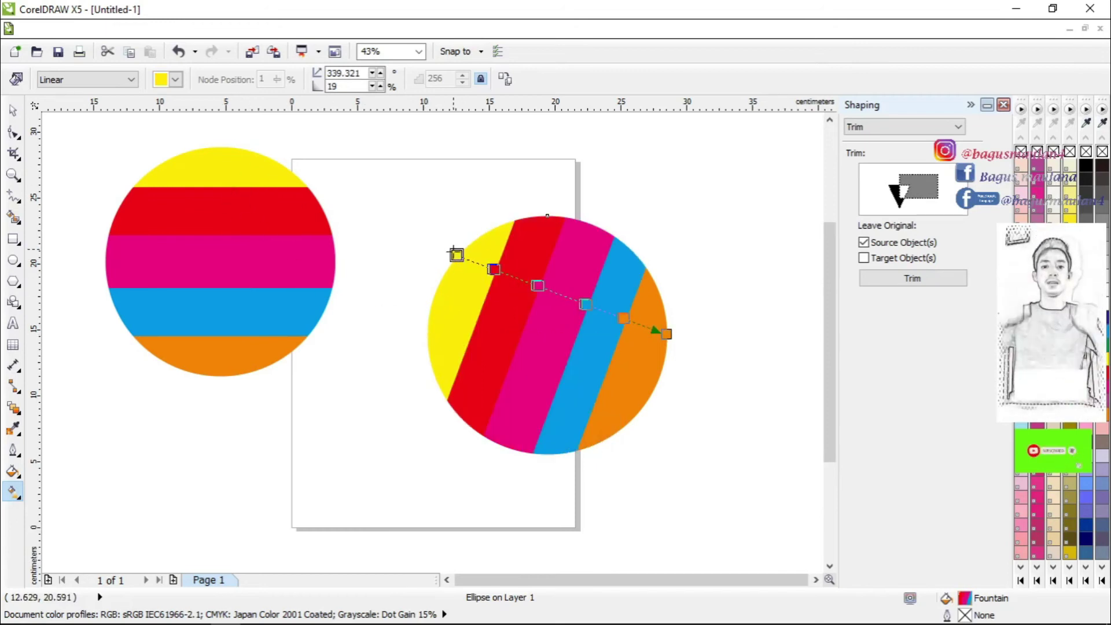
left_click_drag(456, 255, 547, 215)
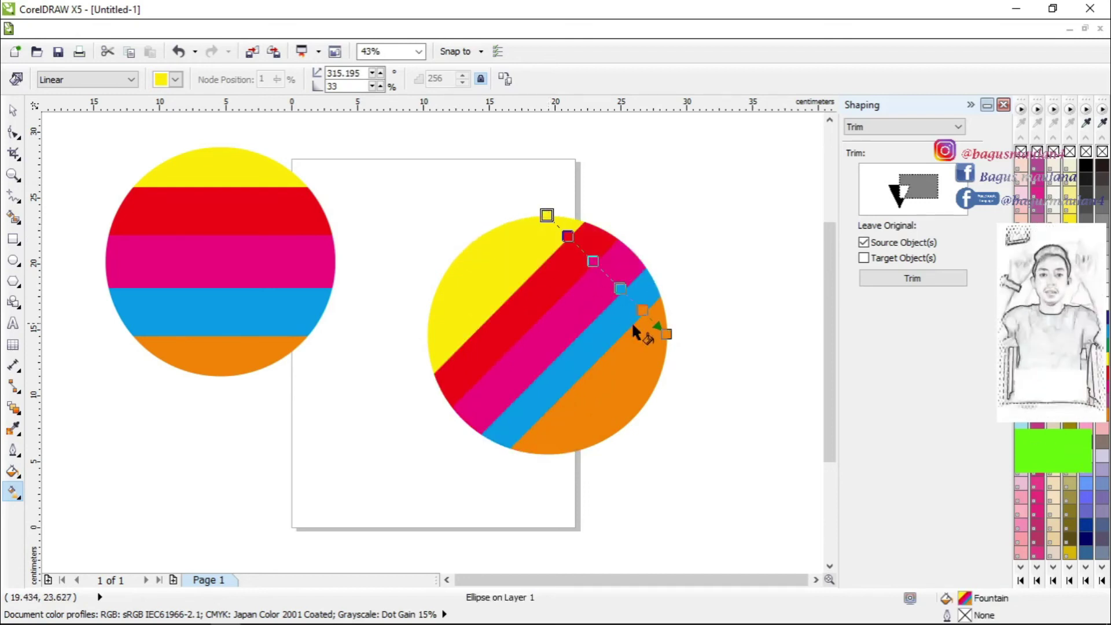
left_click_drag(665, 334, 536, 457)
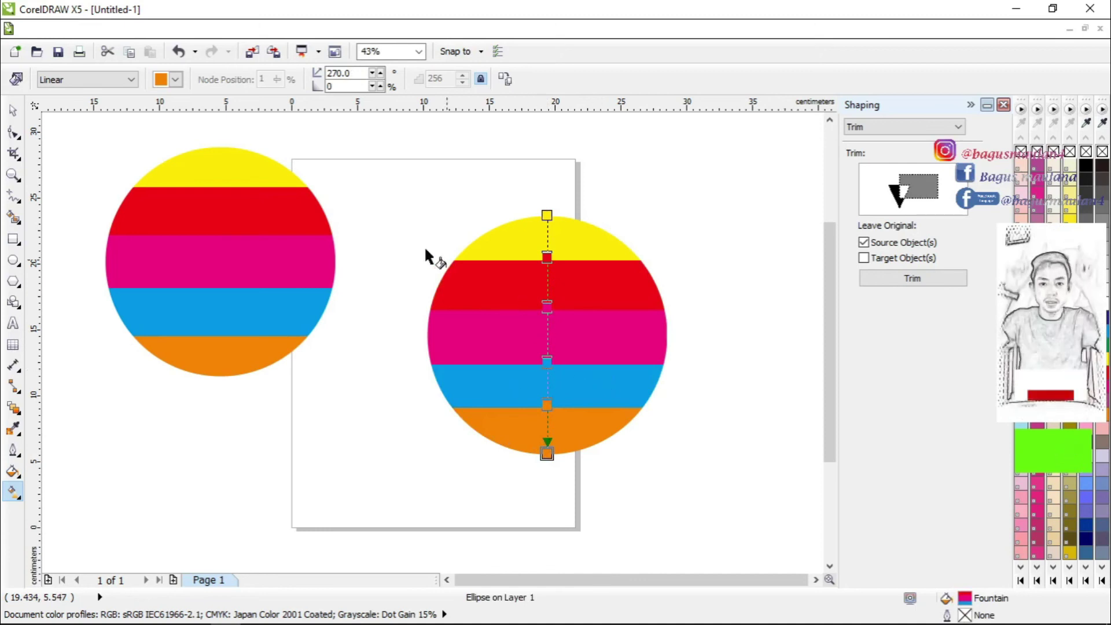
- Move the striped circle to about X 15.4 cm, Y 12.2 cm and deselect it
left_click(14, 116)
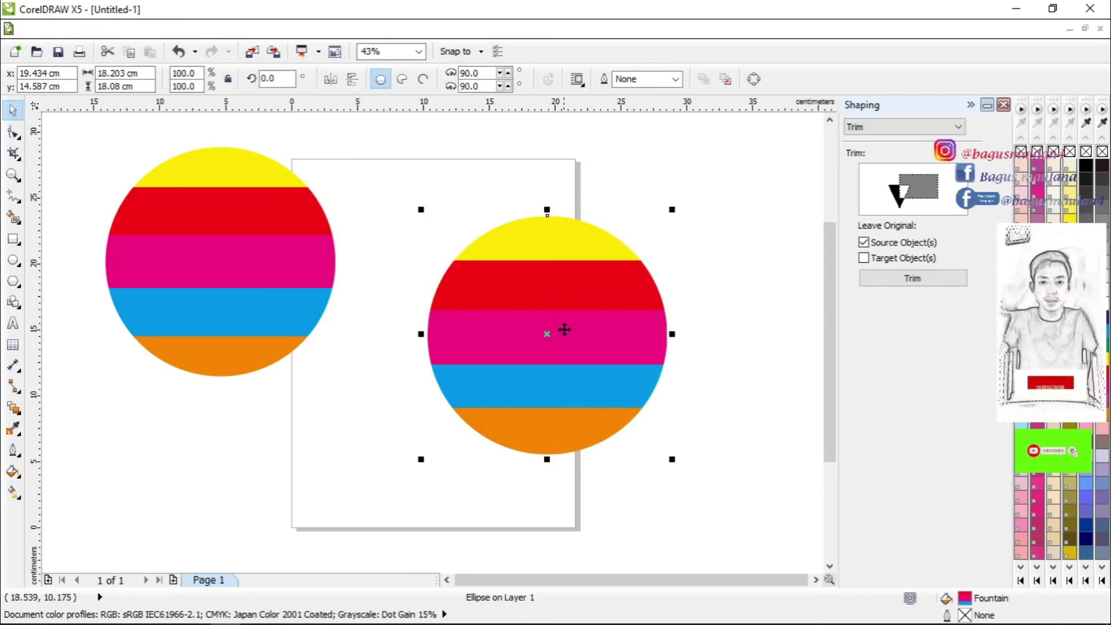
left_click_drag(544, 344, 489, 376)
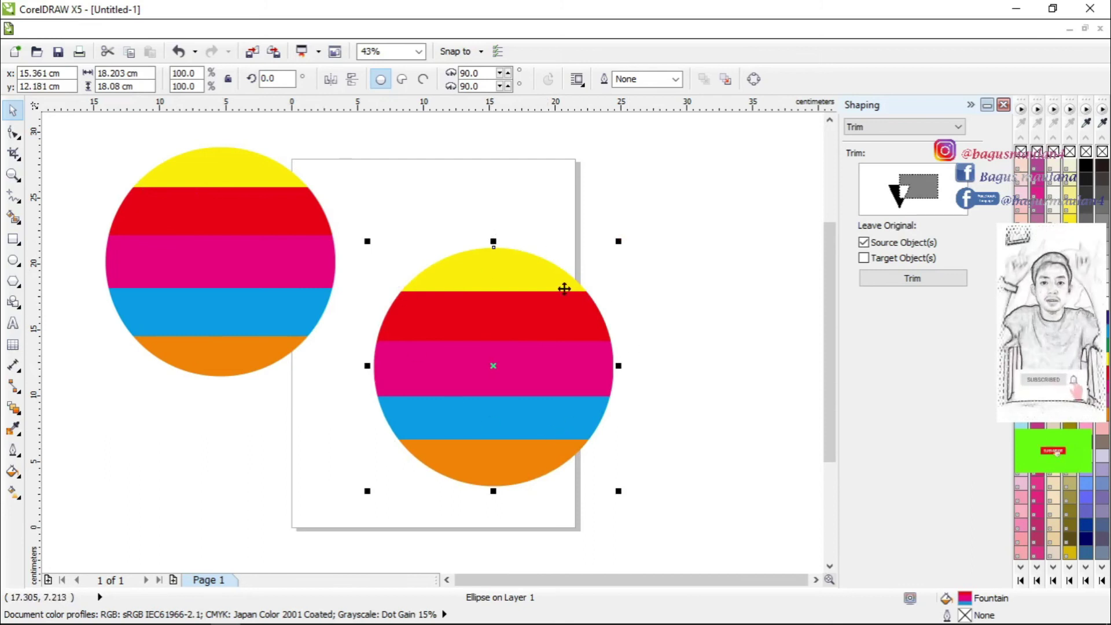
left_click(633, 223)
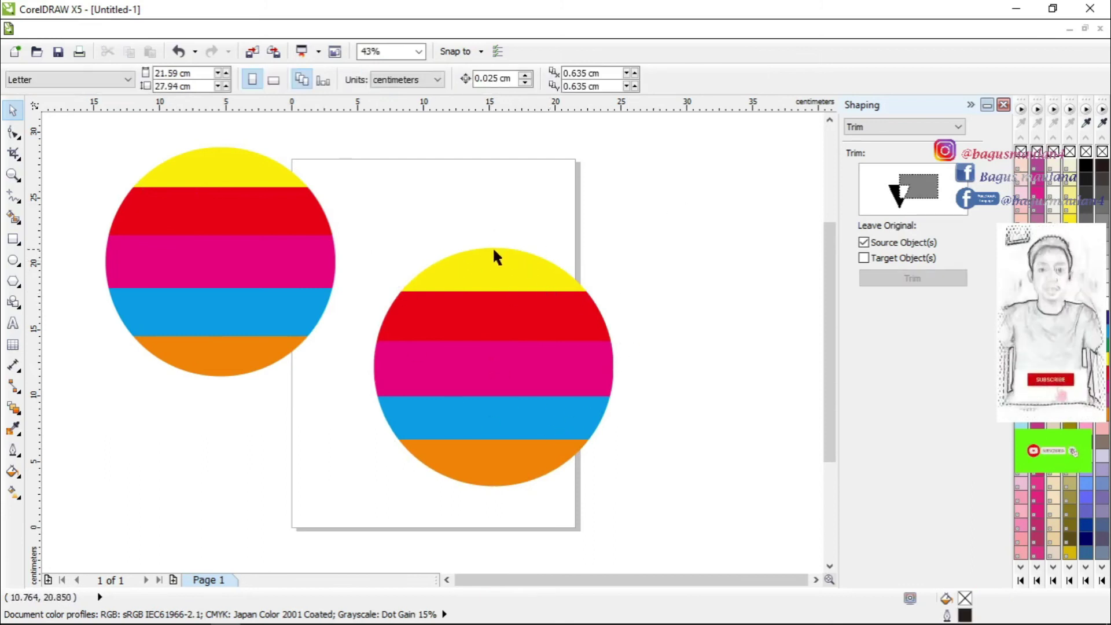